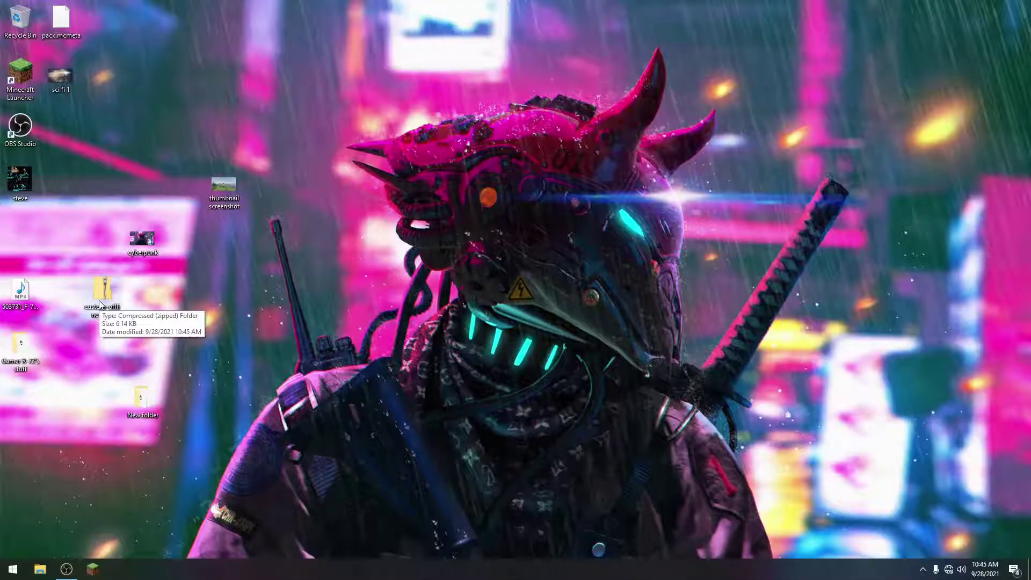
- Open the custom-offline-skin zip and New folder in side-by-side File Explorer windows
double_click(100, 295)
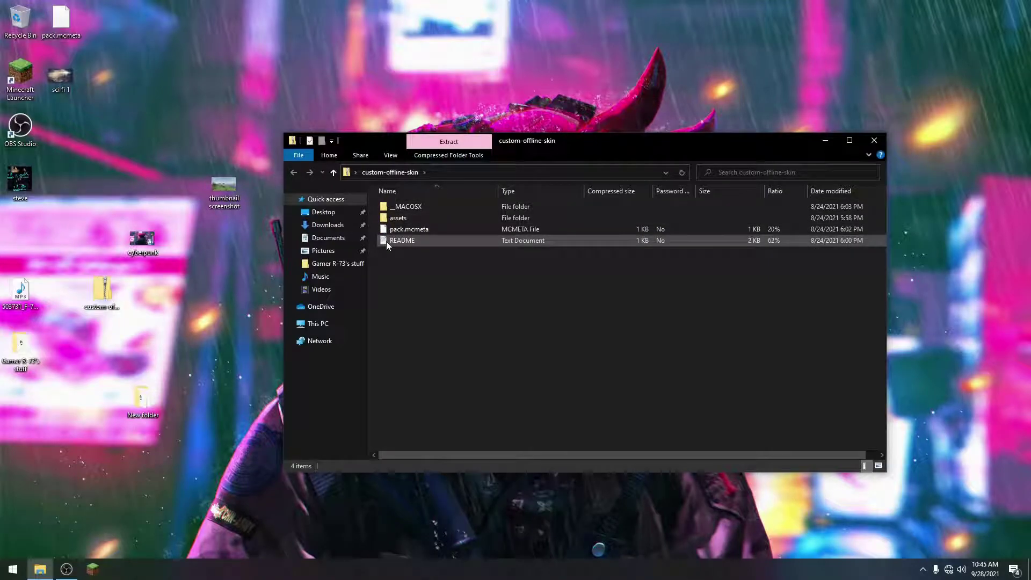
double_click(143, 400)
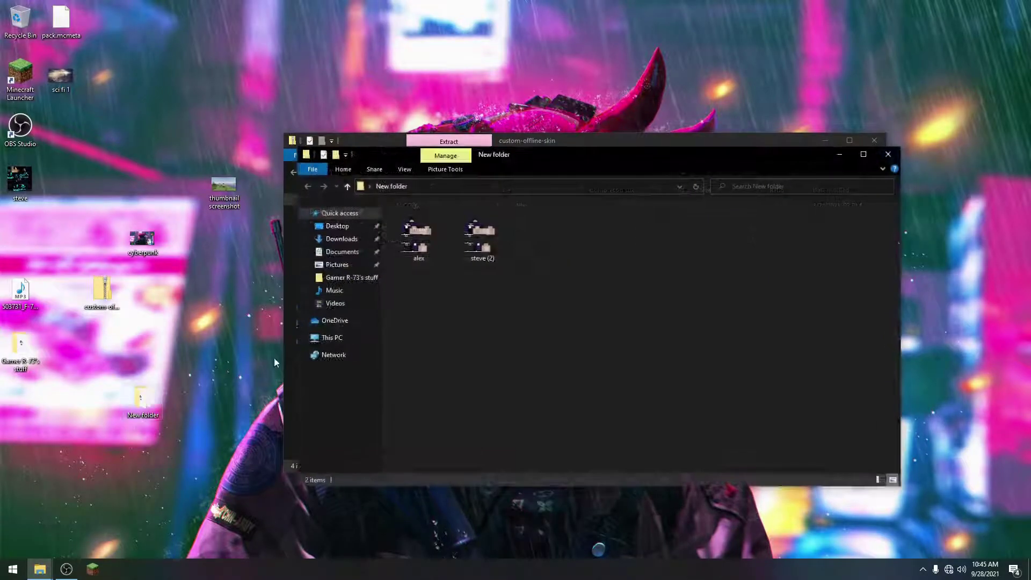
drag(529, 161, 791, 37)
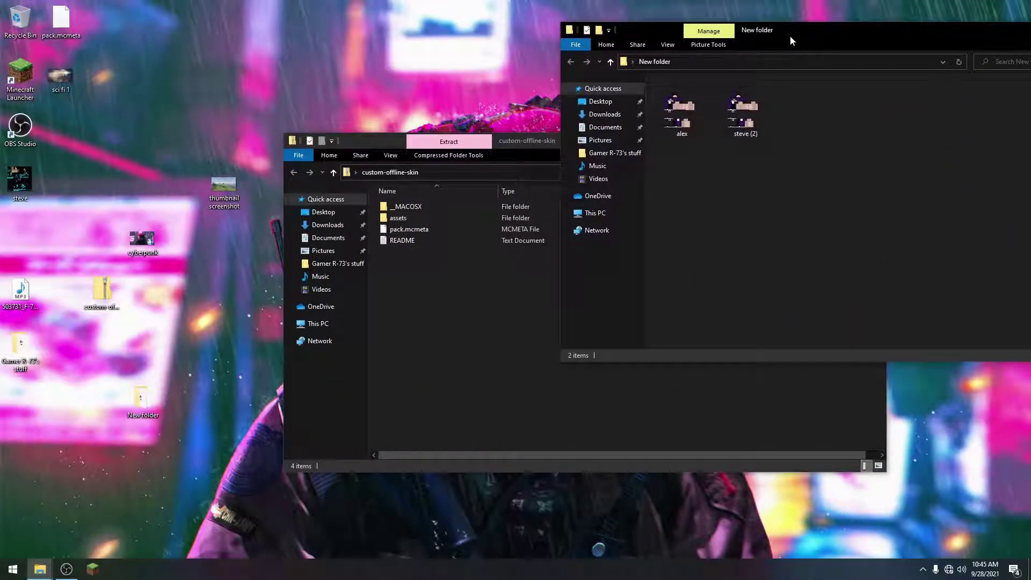
- Drag the alex and steve (2) skin images onto the archive's file list
click(704, 113)
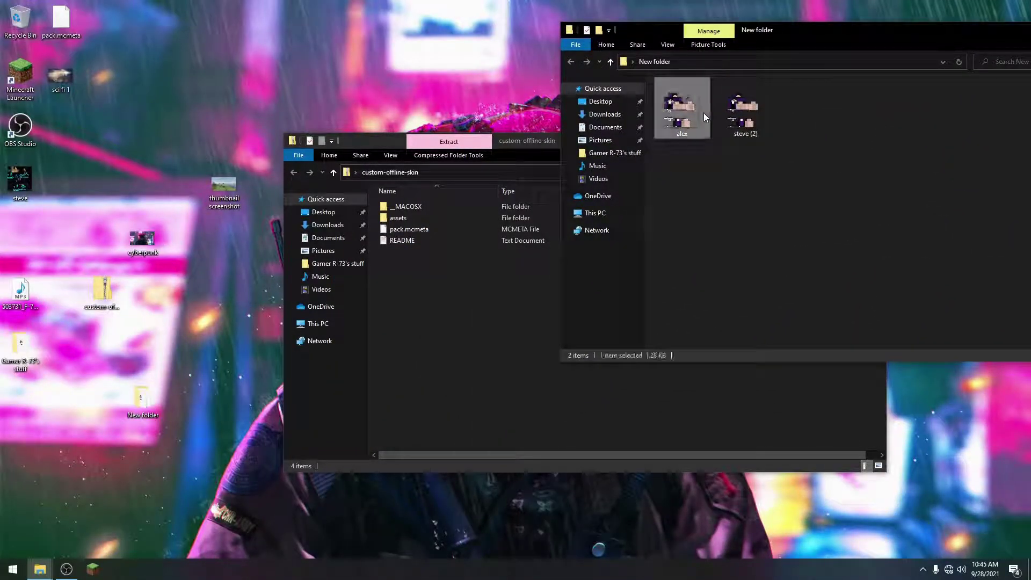
ctrl+click(739, 127)
drag(753, 128, 445, 327)
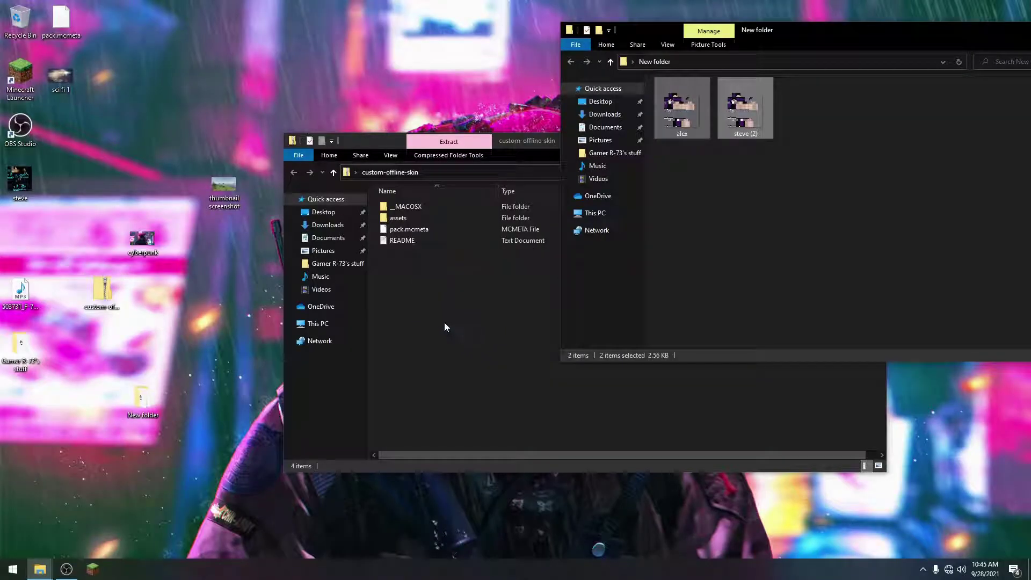
- Open the archive's assets folder, drop in both skins, then delete the misplaced copies
double_click(420, 217)
drag(751, 111, 595, 268)
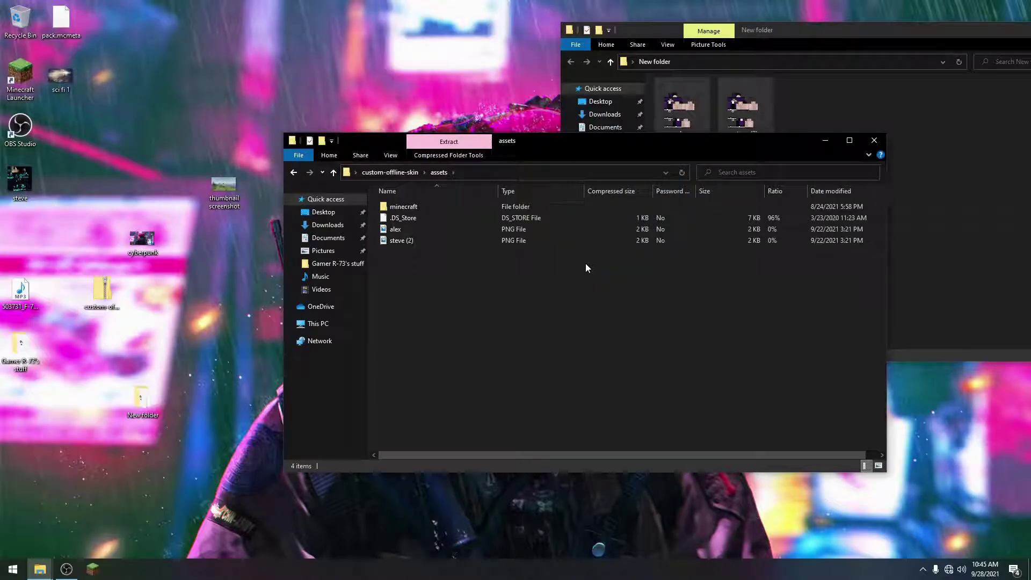
drag(465, 227, 437, 236)
right_click(437, 236)
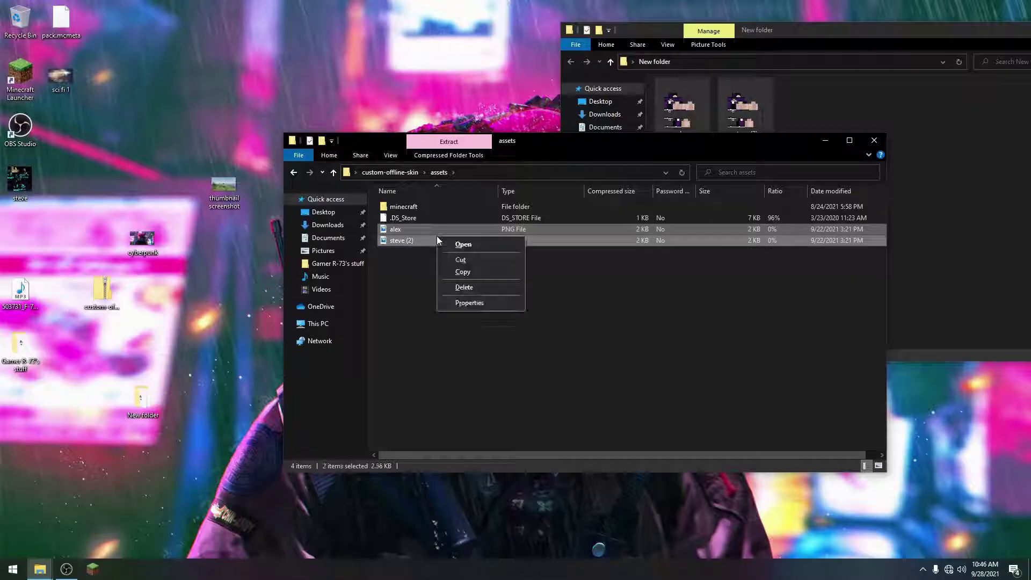
click(465, 287)
click(557, 292)
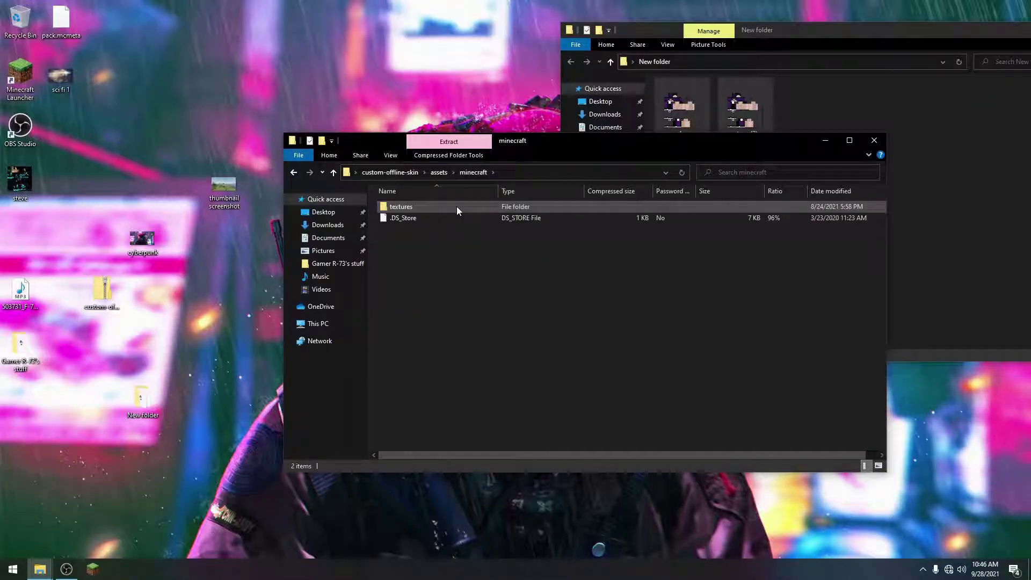
- Place the alex and steve (2) skins in the archive's minecraft/textures/entity folder
double_click(457, 206)
drag(747, 108, 611, 262)
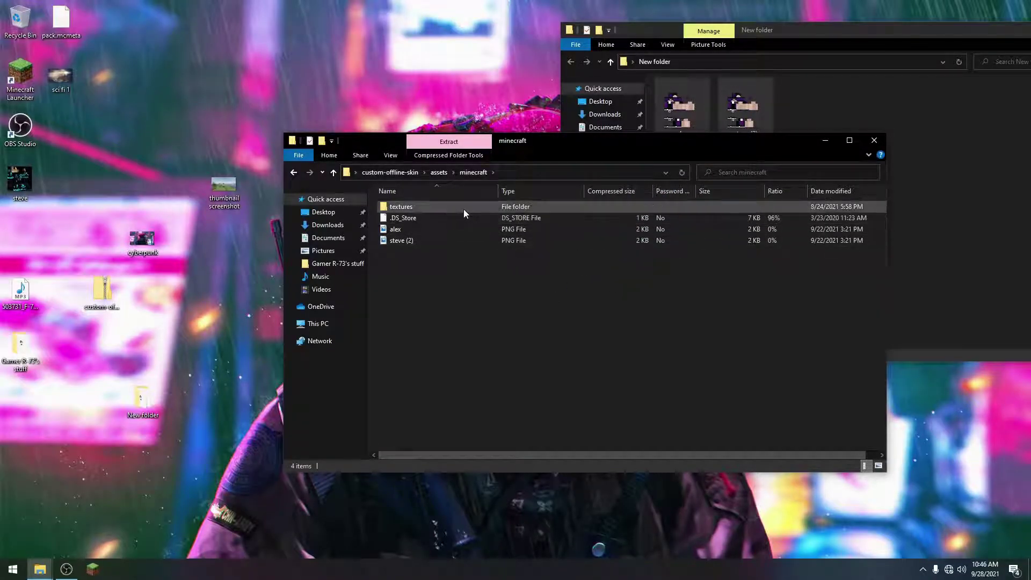
double_click(427, 206)
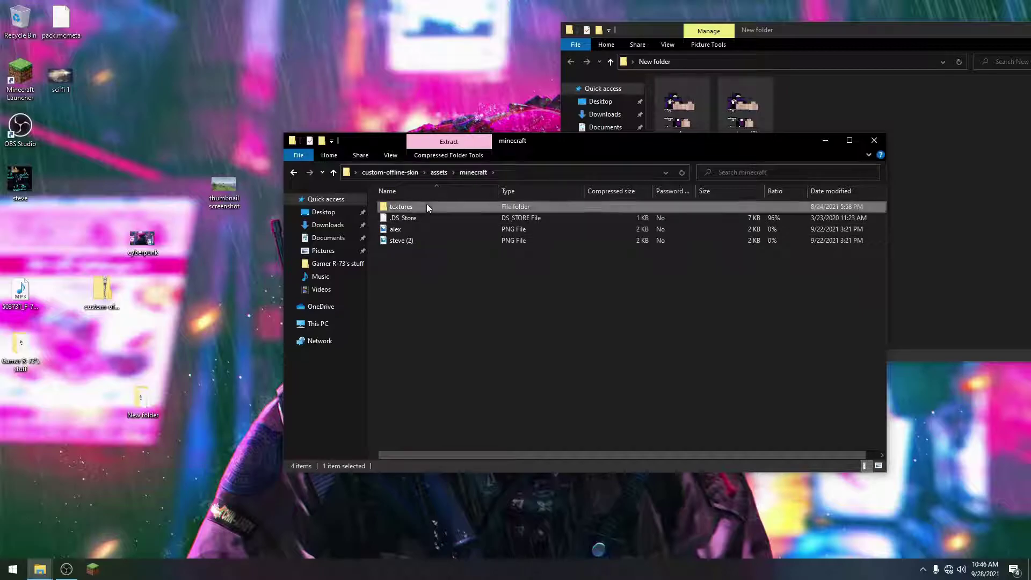
drag(749, 108, 563, 262)
double_click(507, 207)
drag(721, 117, 574, 267)
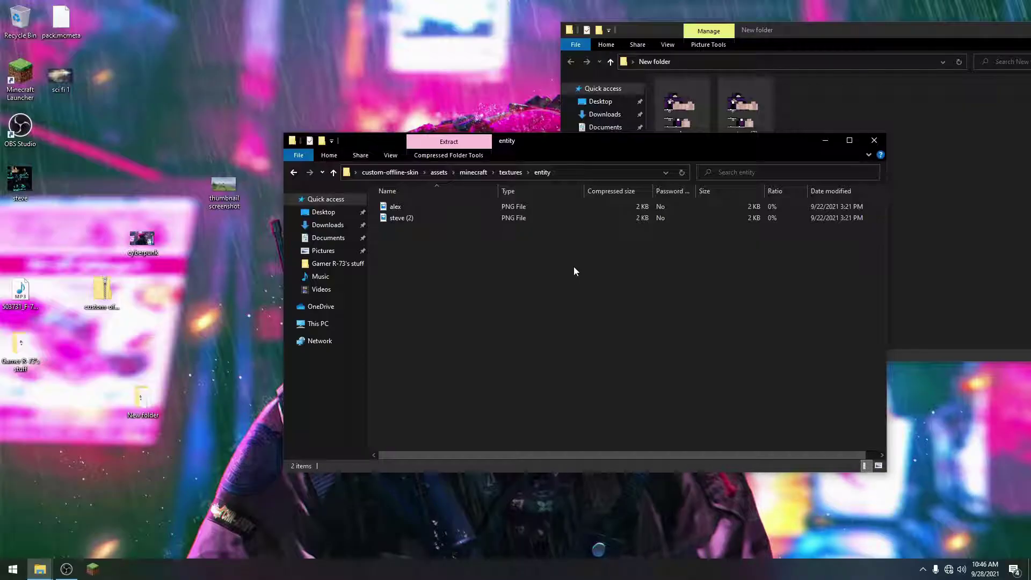
- Close the archive and skins windows, then open AppData\Roaming via a %appdata% Start search
click(871, 143)
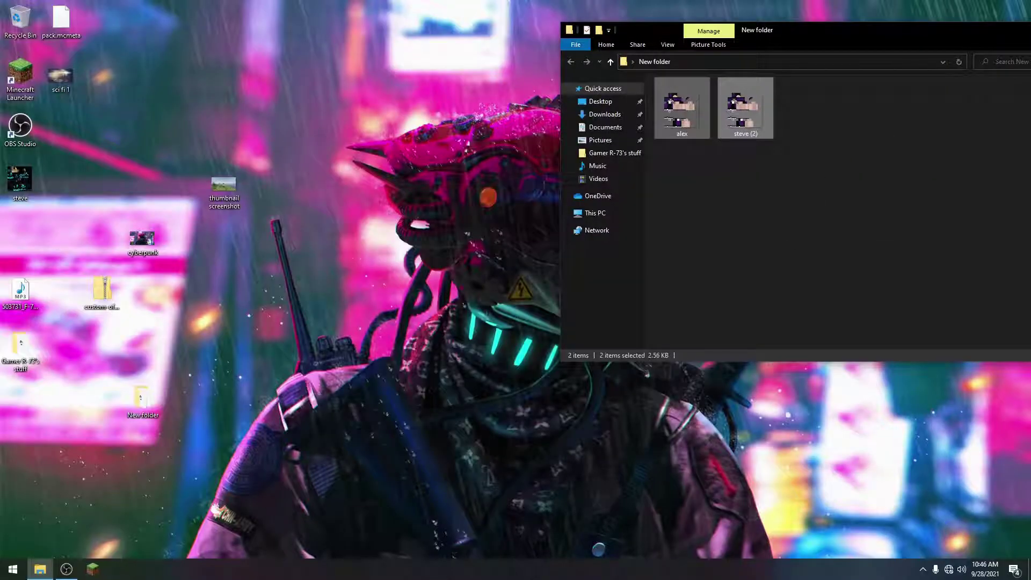
click(1018, 30)
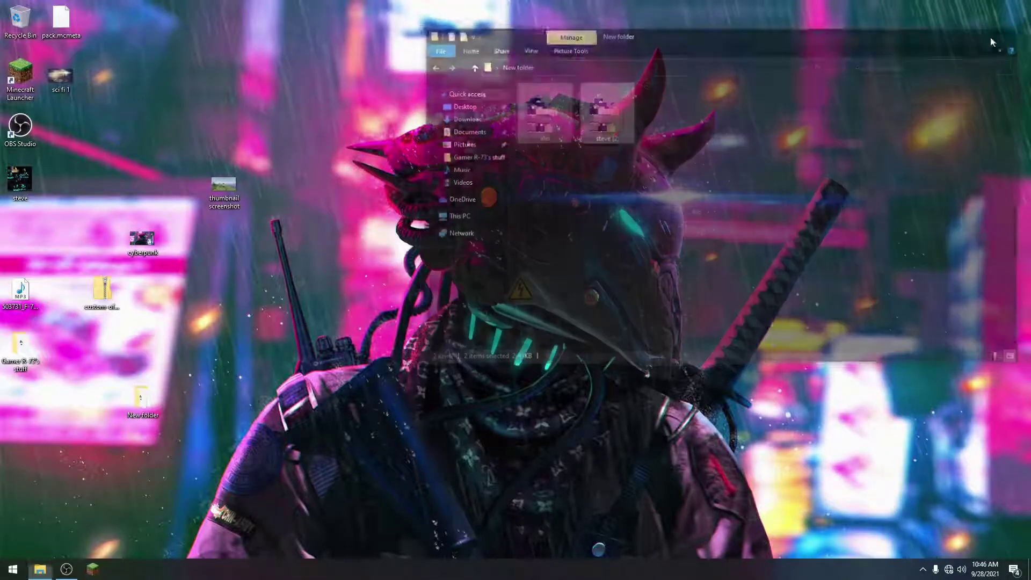
click(13, 569)
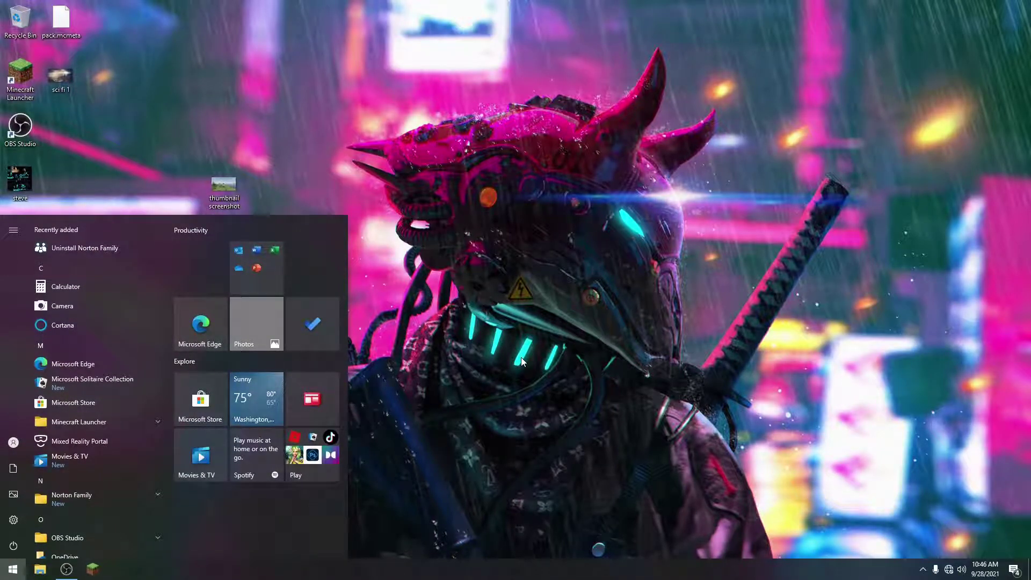
text(%a)
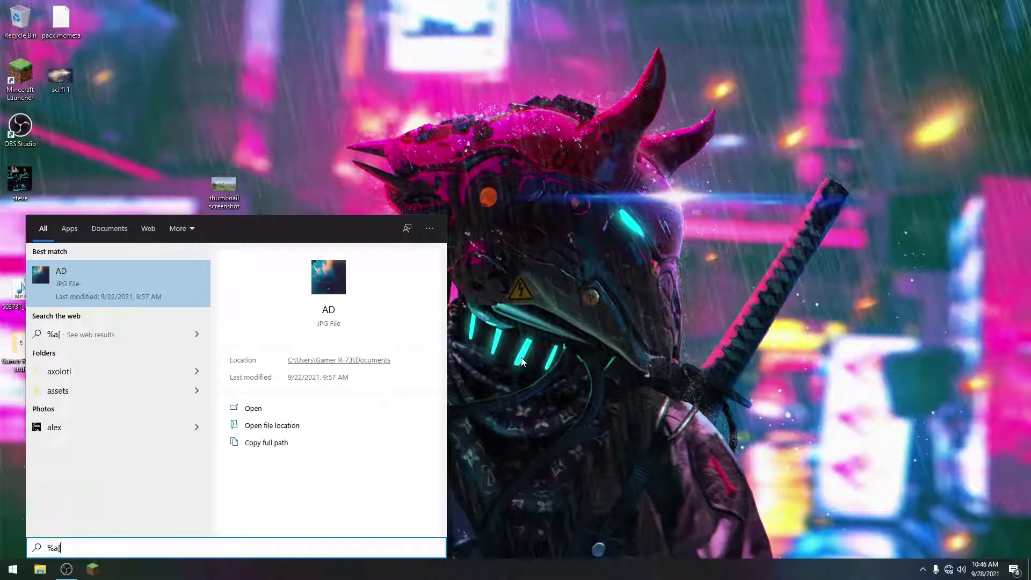
text(ppdata)
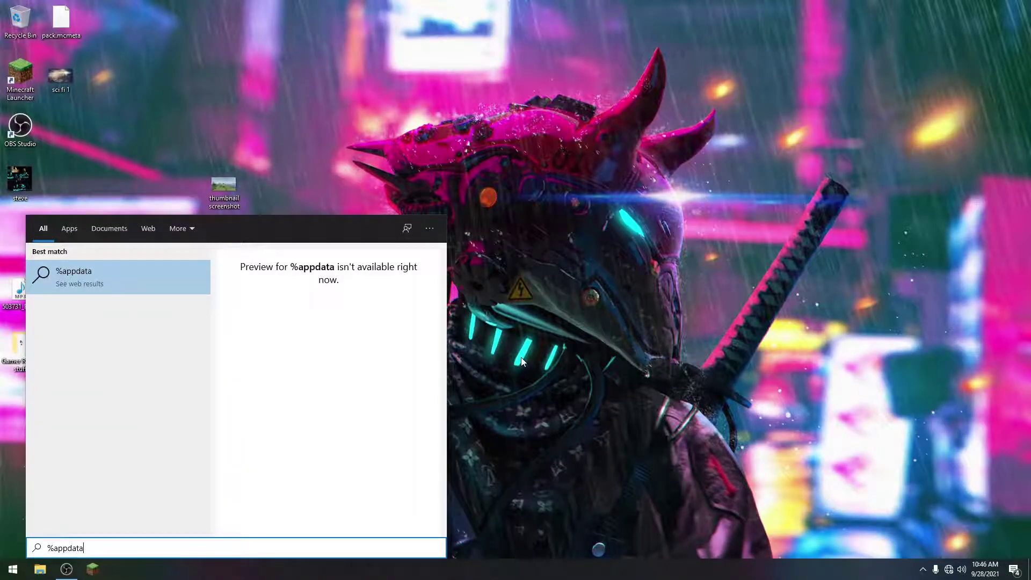
text(%)
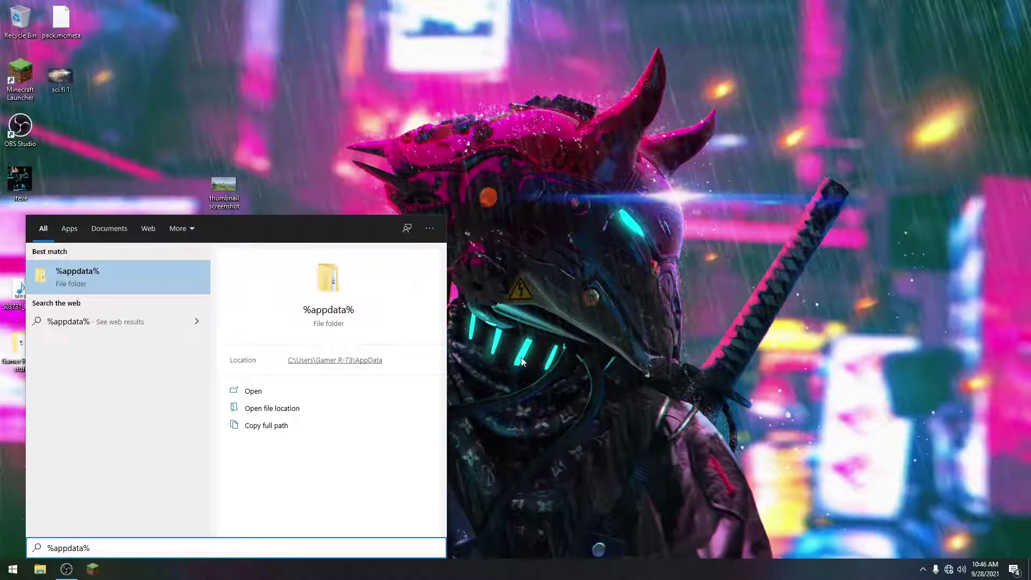
key(Return)
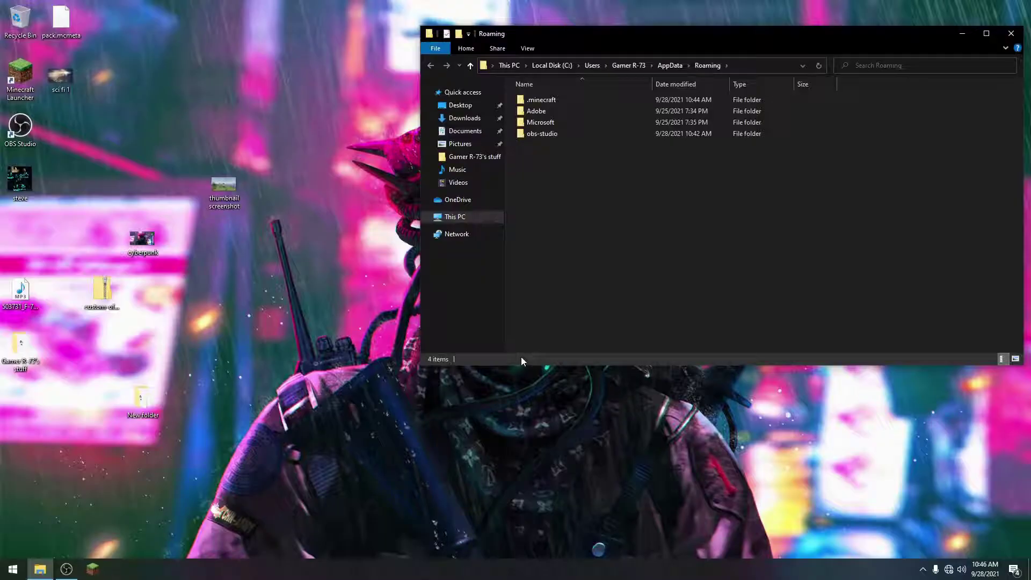
- Copy the custom-offline-skin zip from the desktop into .minecraft\resourcepacks, then close it
double_click(550, 101)
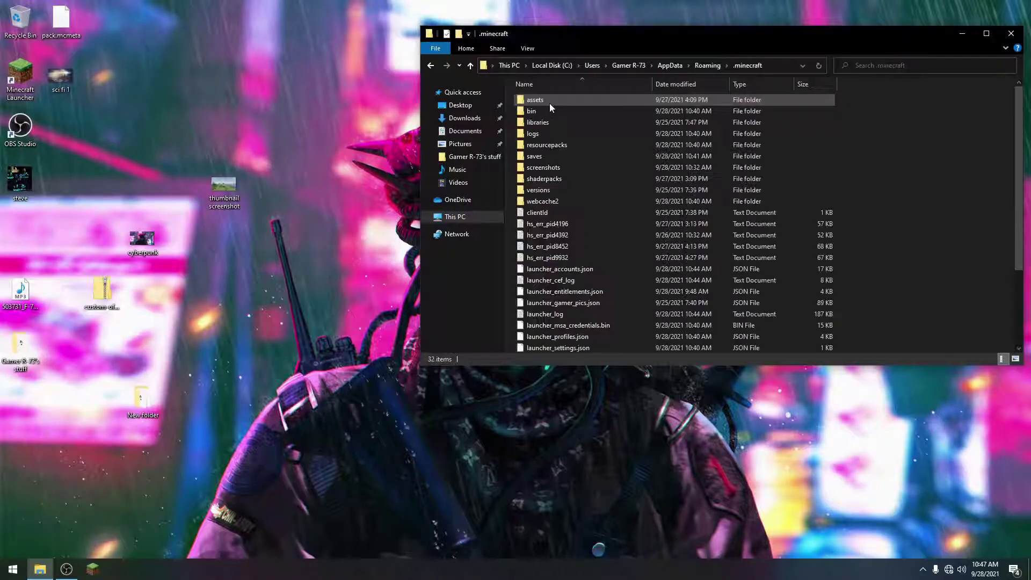
double_click(554, 146)
drag(112, 287, 589, 159)
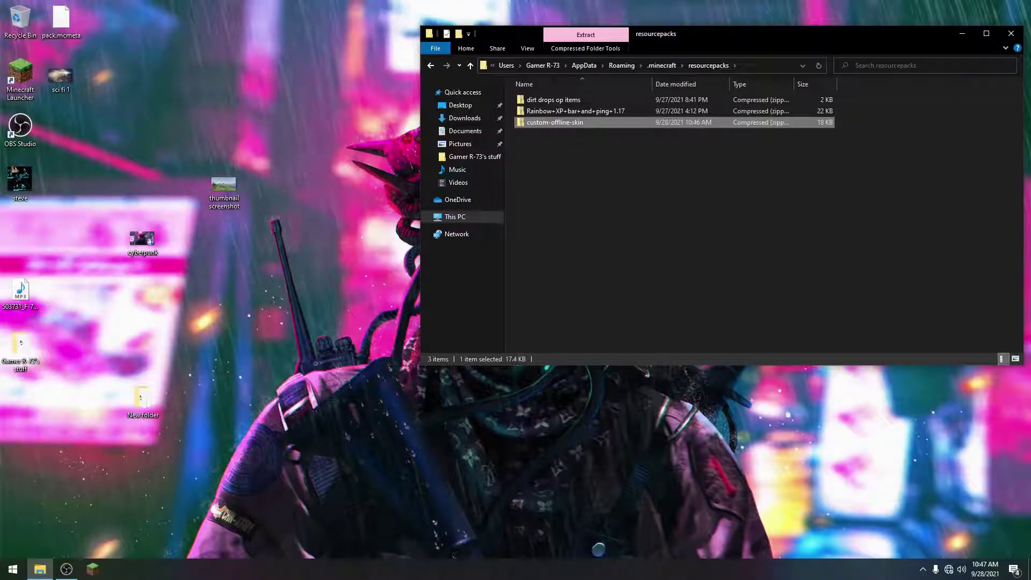
click(941, 179)
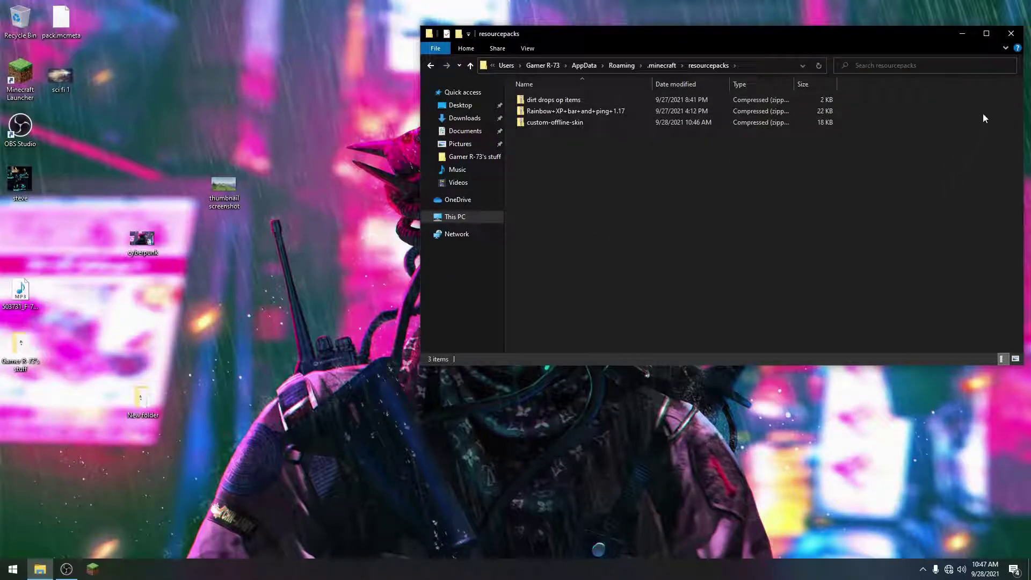
click(1008, 35)
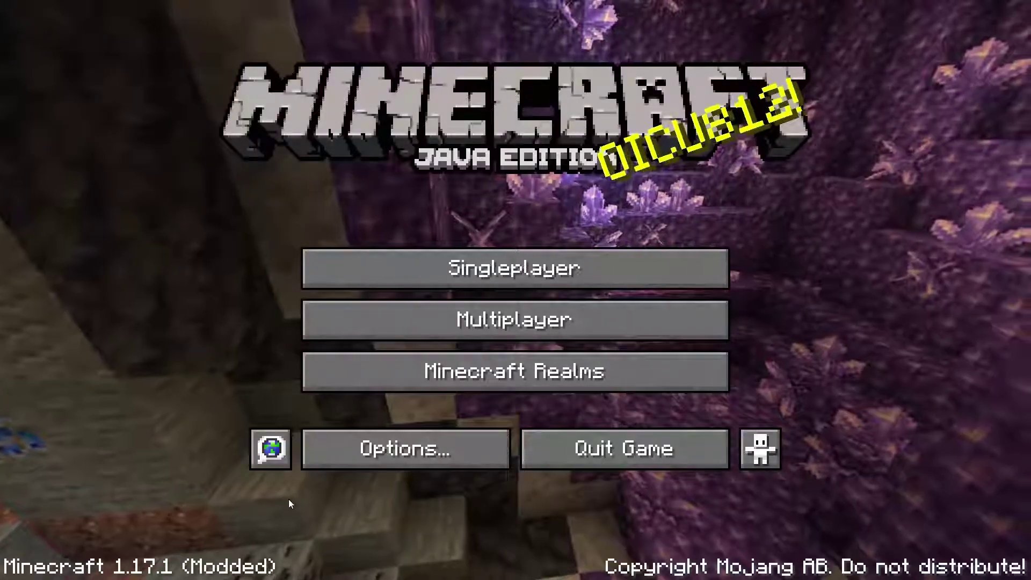
- Activate custom-offline-skin.zip under Options > Resource Packs, accepting the older-version warning
click(470, 436)
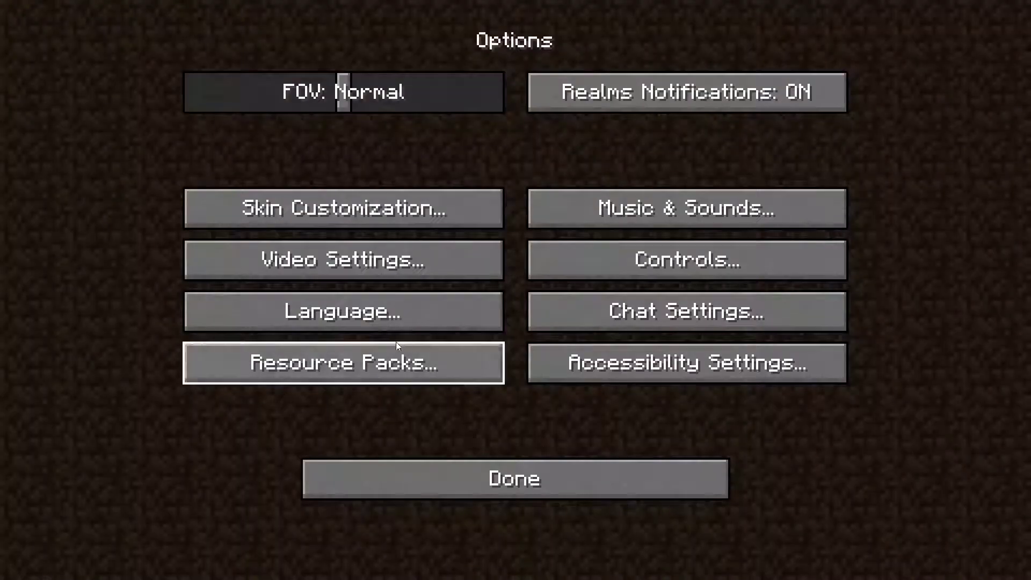
click(423, 359)
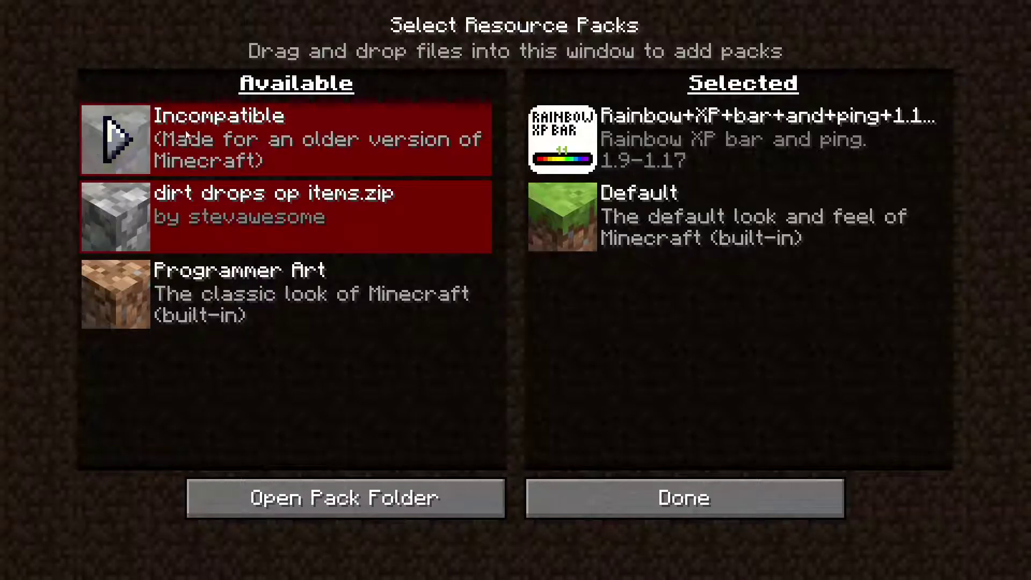
click(117, 140)
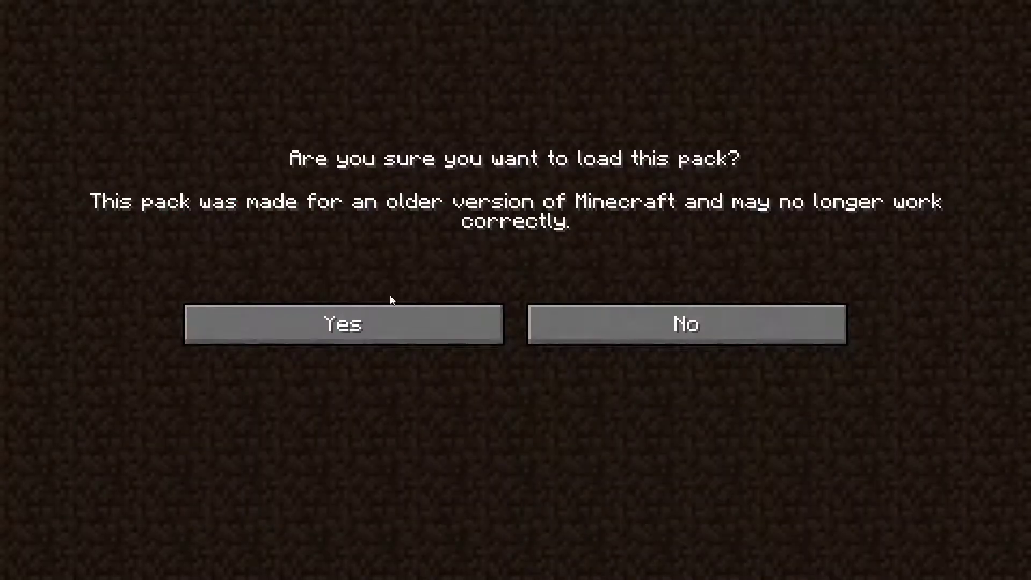
click(389, 314)
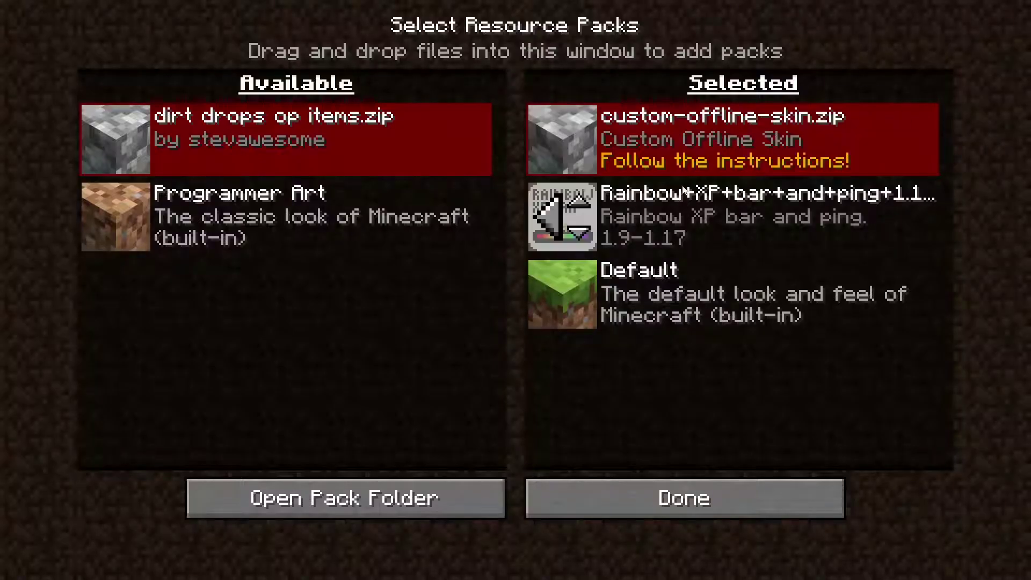
click(711, 494)
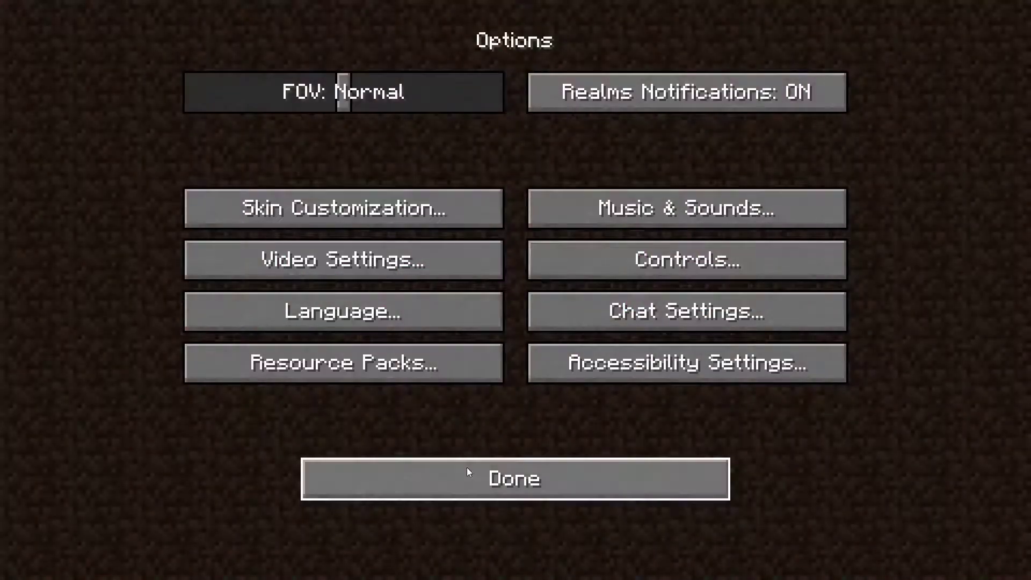
click(467, 477)
- Load the newest New World from the Singleplayer list
click(455, 285)
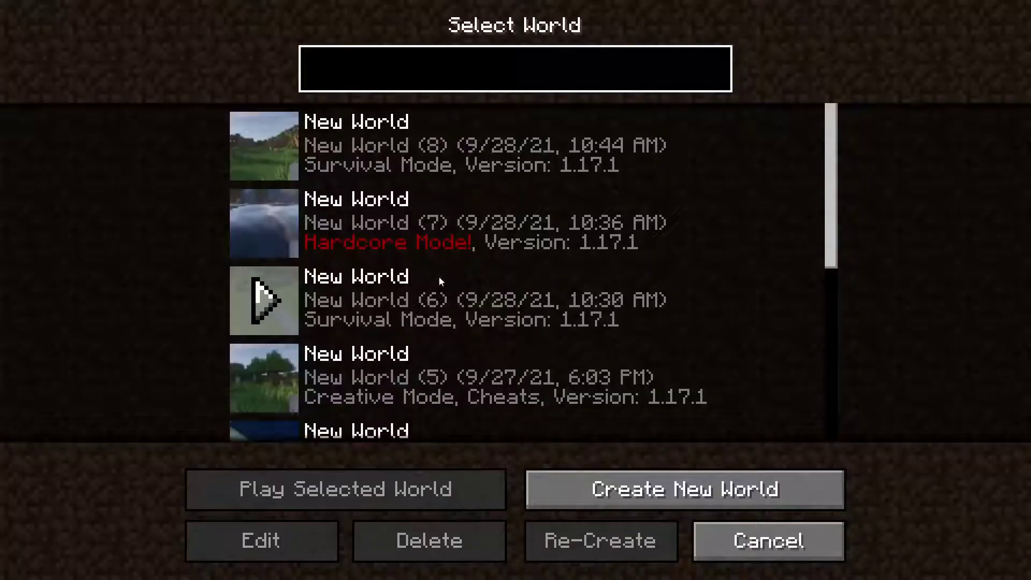
click(257, 141)
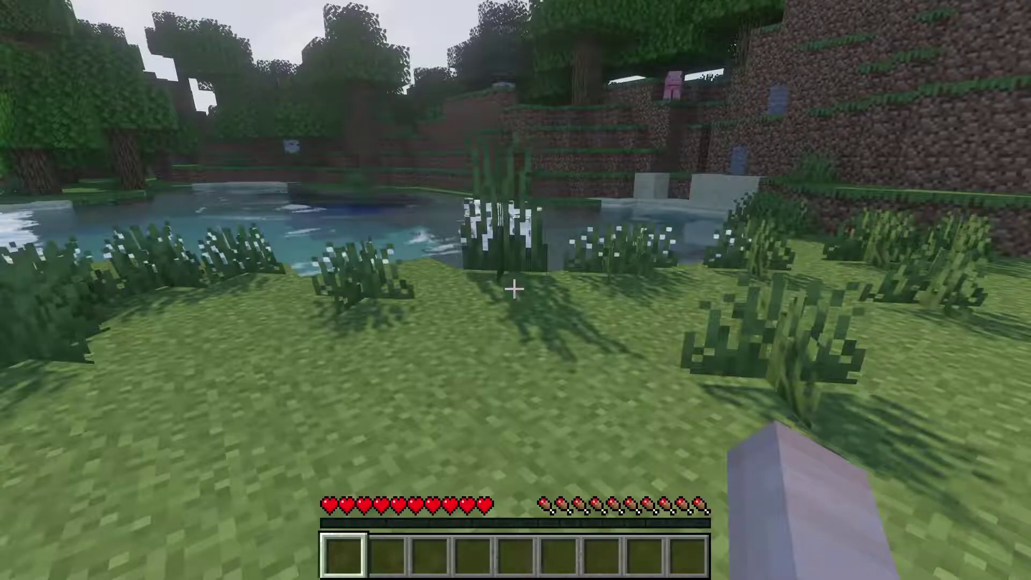
- Switch to third-person view with F5 to see the purple custom skin
key(F5)
key(F5)
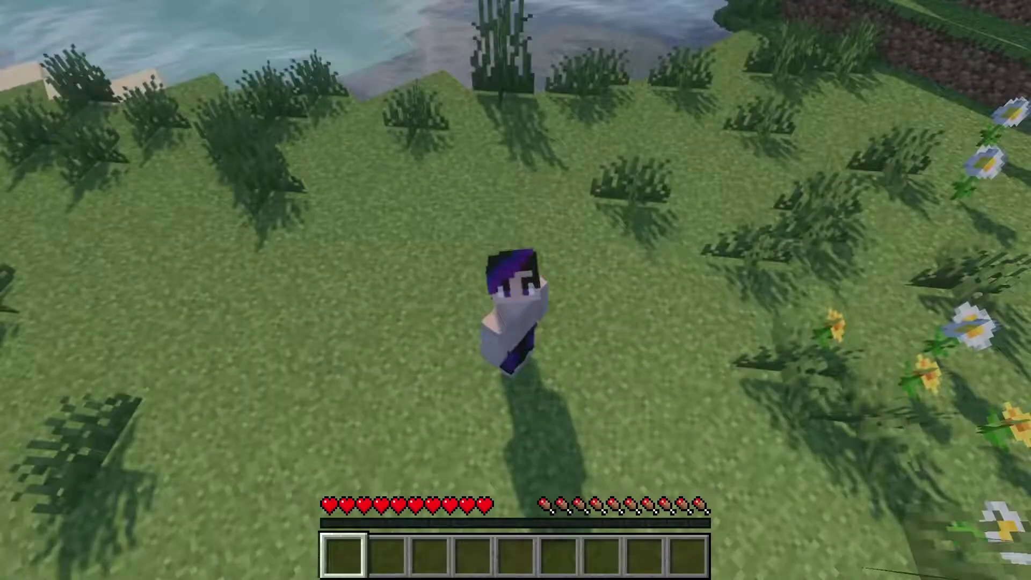